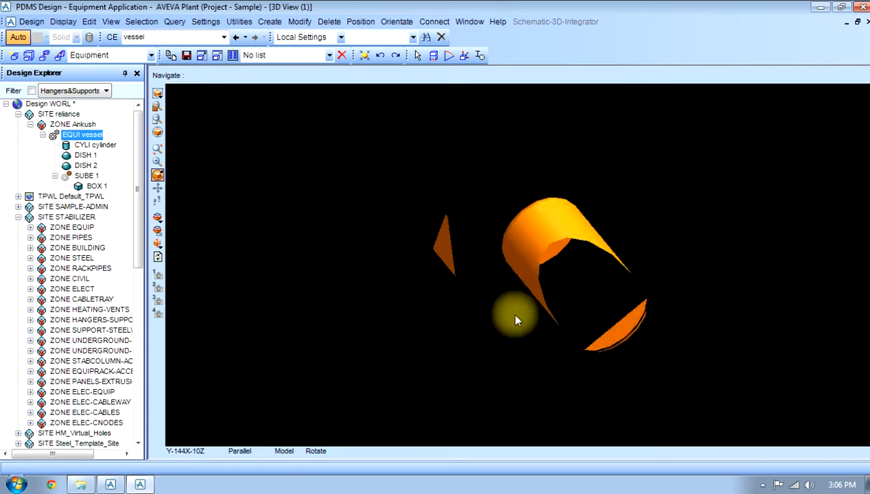
# Step: Set the vessel's explicit East position to 1000 with respect to World
pyautogui.click(360, 24)
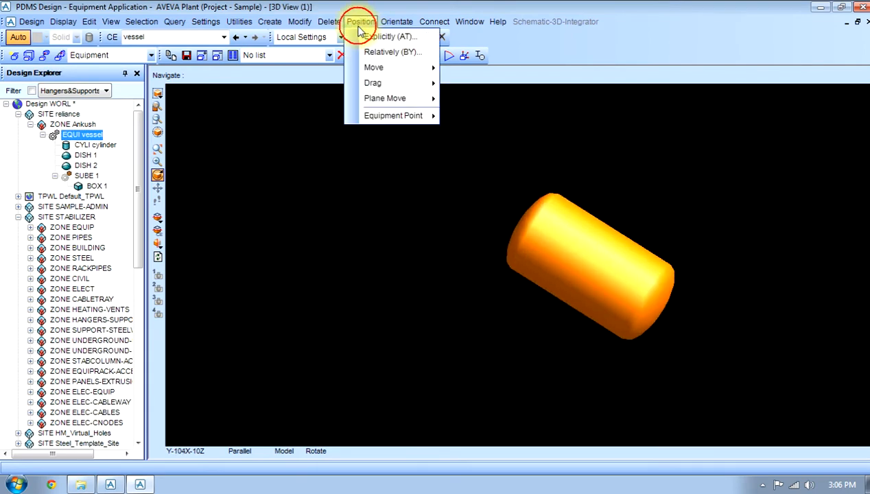
pyautogui.click(370, 38)
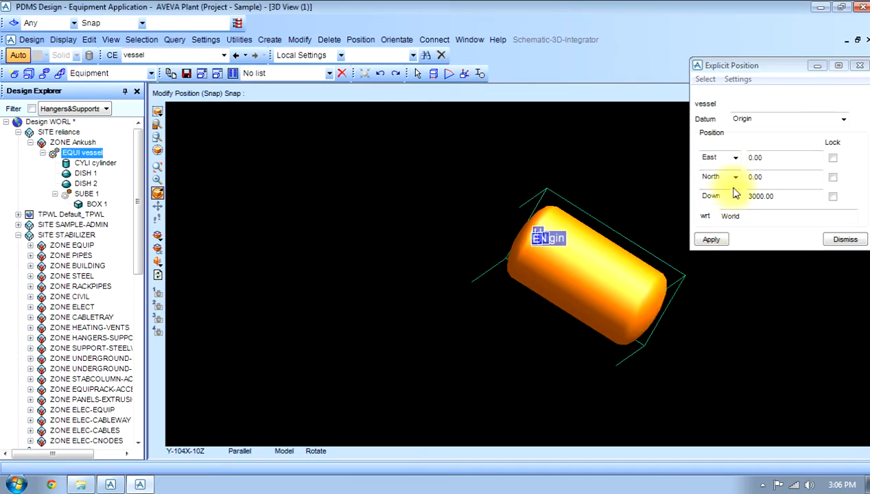
pyautogui.click(773, 158)
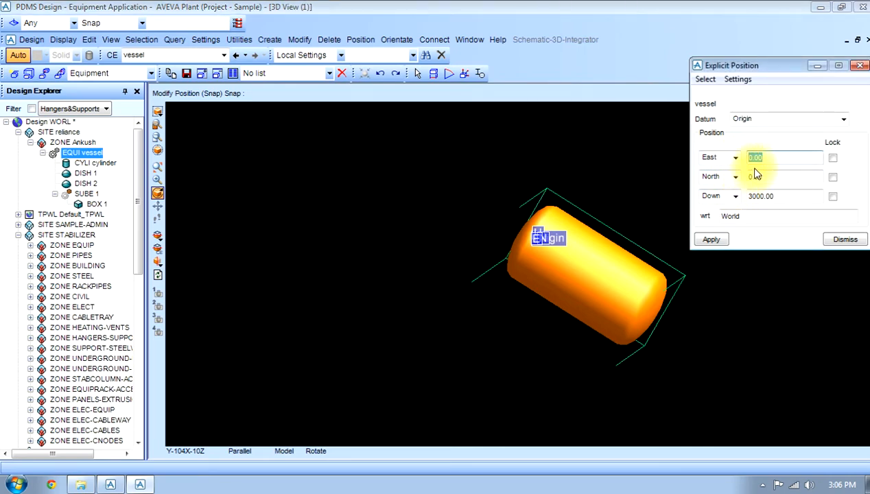
pyautogui.write('1000')
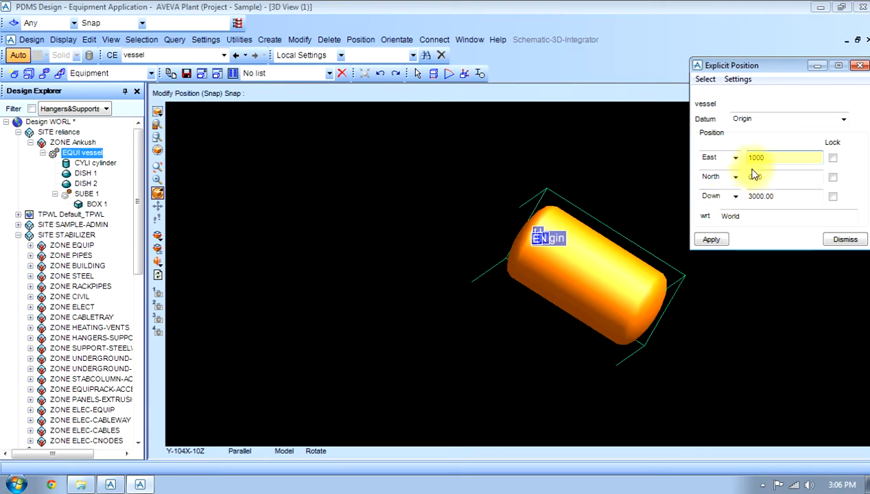
pyautogui.click(713, 242)
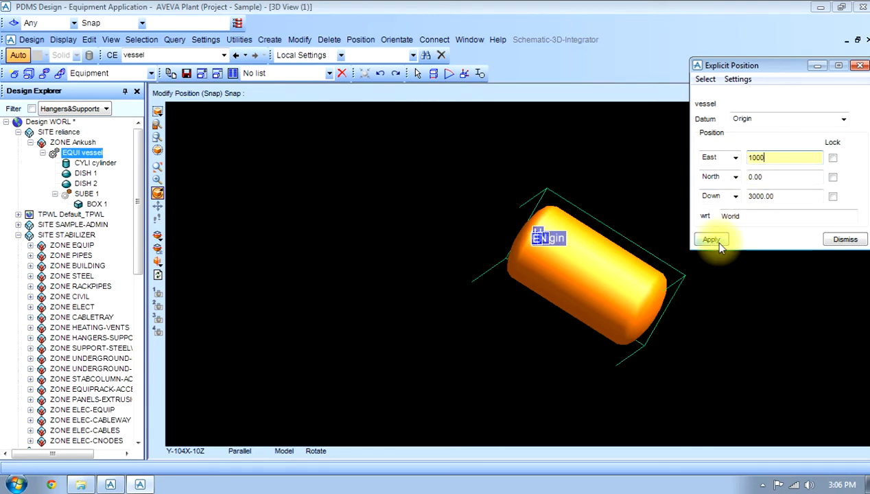
# Step: Switch the 3D view to Plan North and examine the vessel's position from several angles
pyautogui.rightClick(527, 164)
pyautogui.moveTo(609, 271)
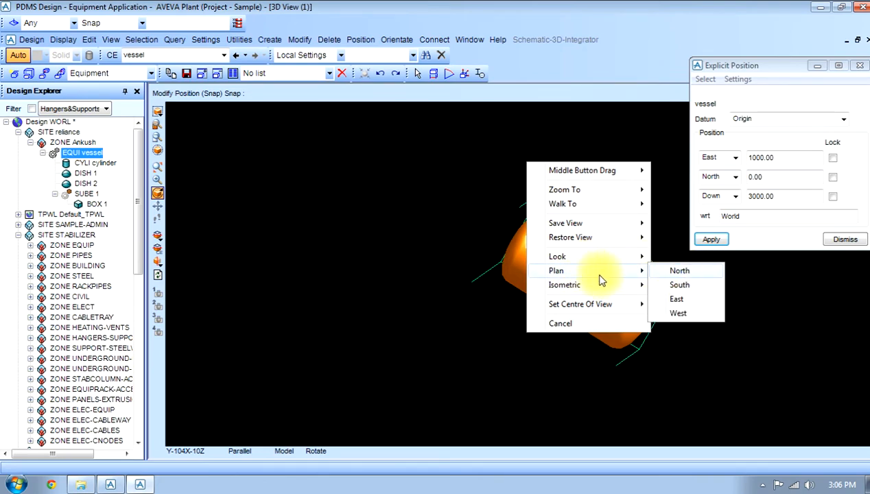
pyautogui.click(667, 272)
pyautogui.moveTo(559, 206); pyautogui.dragTo(534, 184, button='middle')
pyautogui.scroll(3, 533, 180)
pyautogui.middleClick(532, 172)
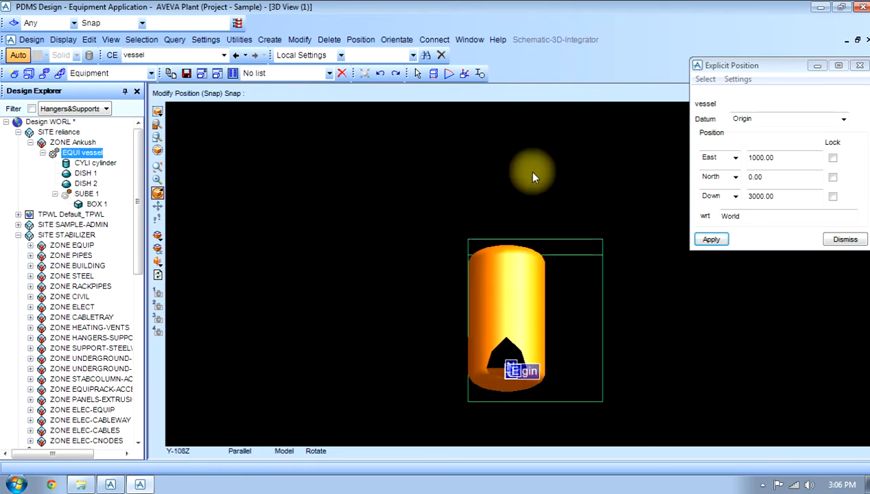
pyautogui.scroll(-1, 533, 287)
pyautogui.scroll(1, 533, 287)
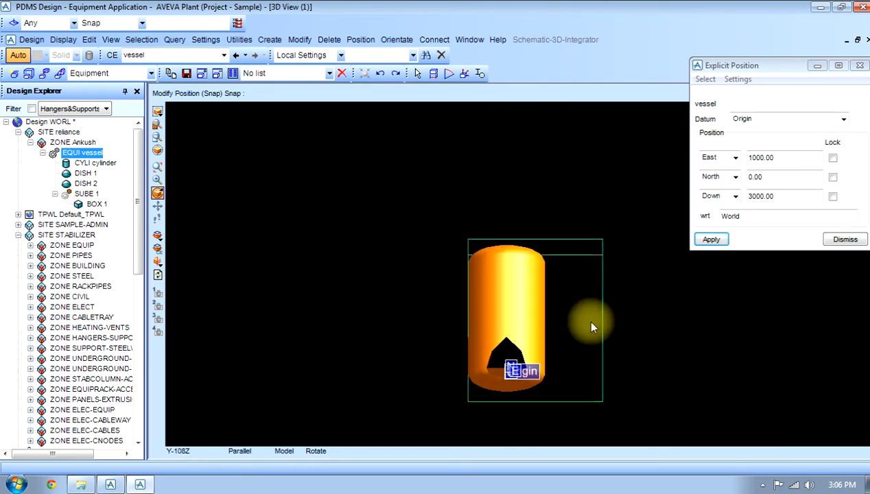
pyautogui.moveTo(546, 344); pyautogui.dragTo(546, 328, button='middle')
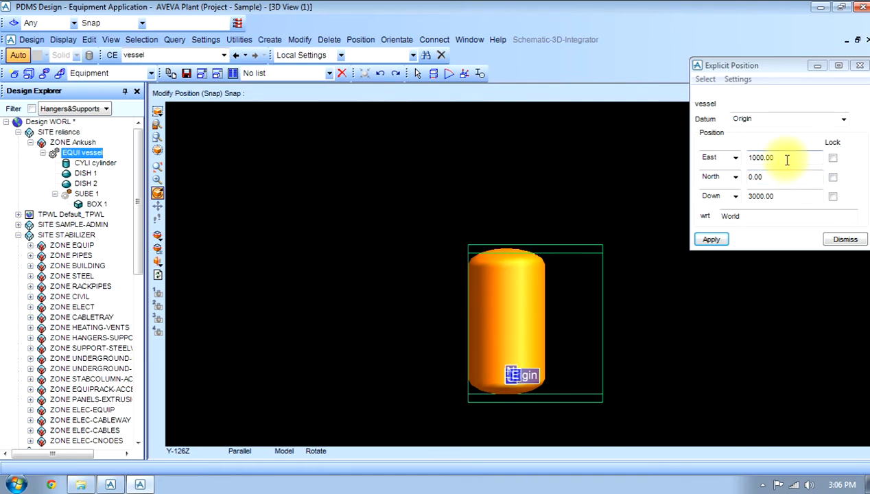
# Step: Set the vessel's explicit East position to 5000, apply it and close the Explicit Position form
pyautogui.moveTo(786, 160); pyautogui.dragTo(732, 163)
pyautogui.write('5')
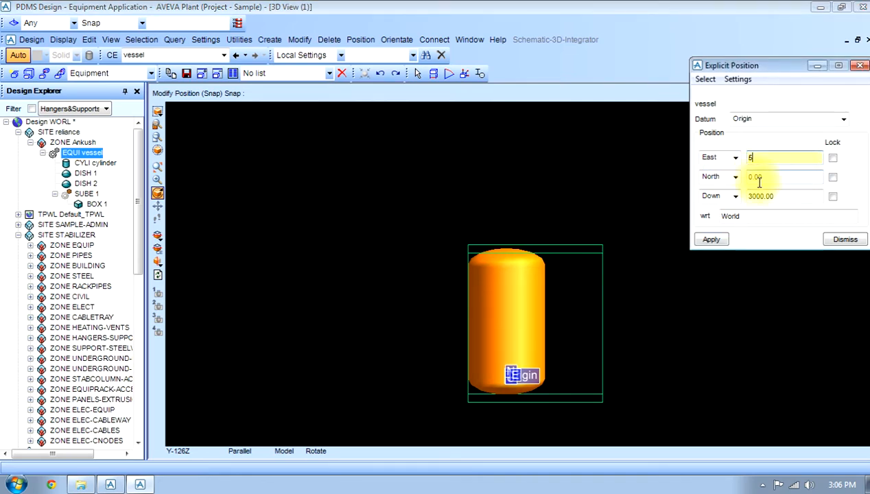
pyautogui.write('000')
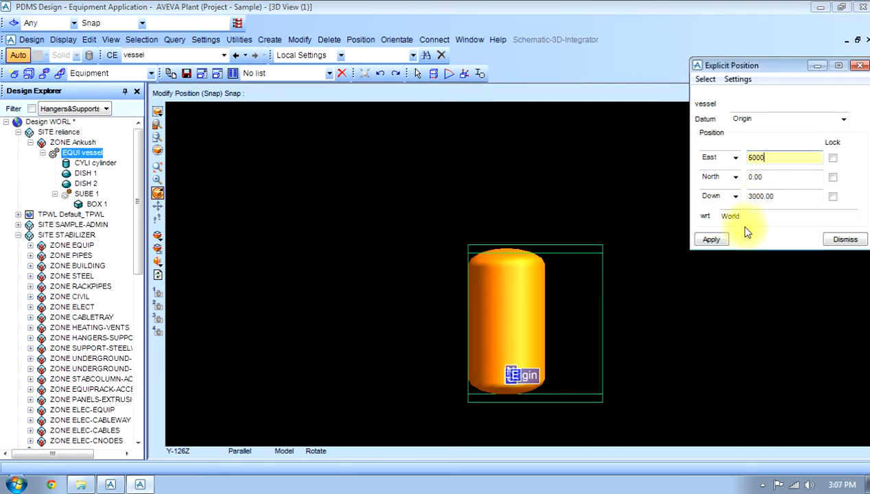
pyautogui.click(710, 239)
pyautogui.click(845, 240)
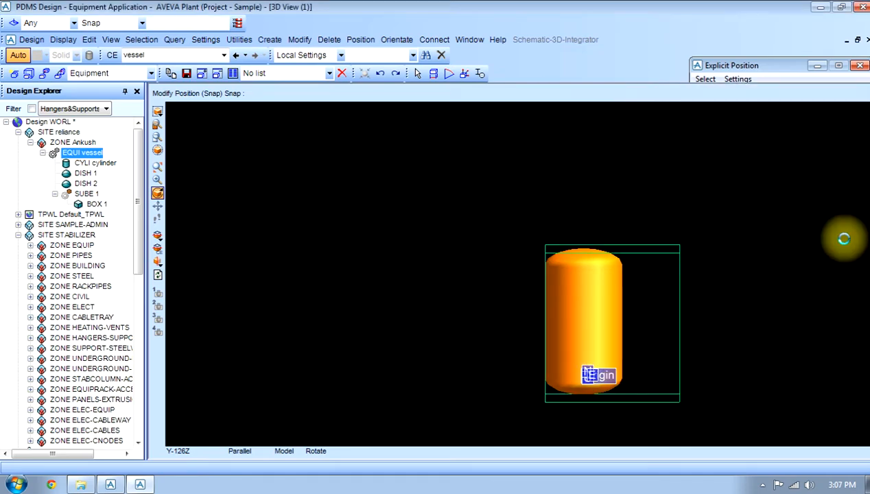
pyautogui.click(300, 22)
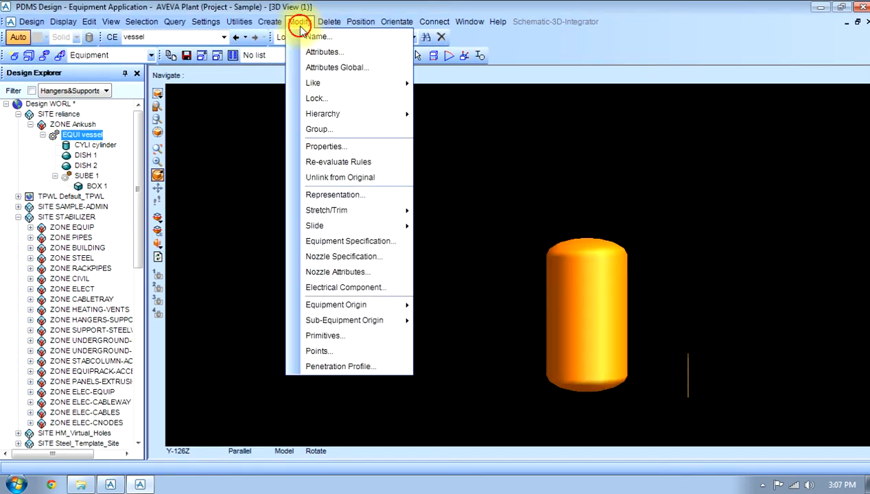
pyautogui.moveTo(360, 21)
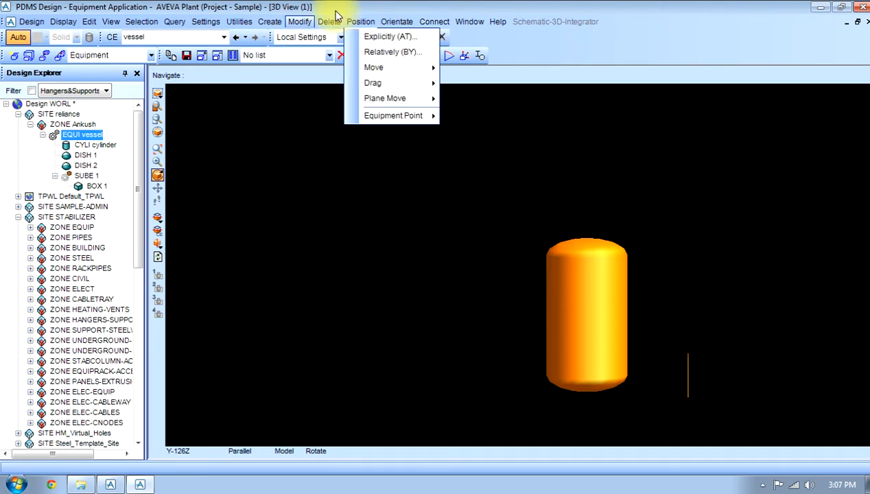
pyautogui.click(388, 52)
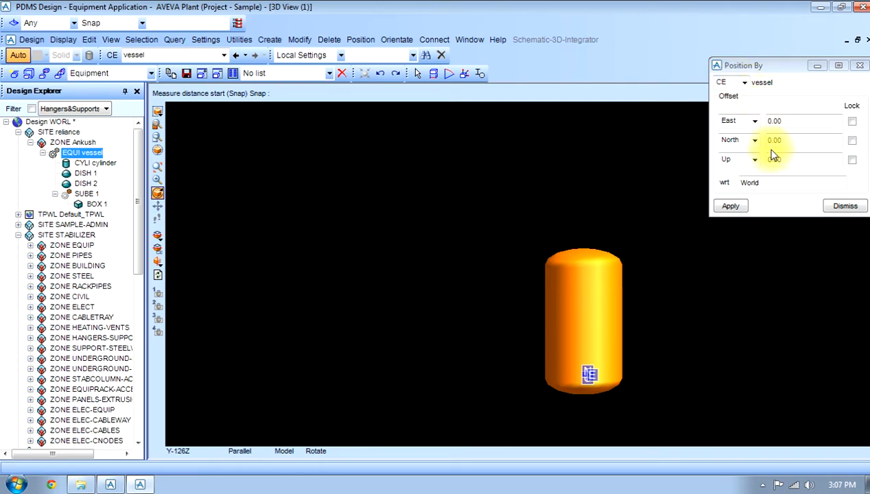
pyautogui.click(763, 182)
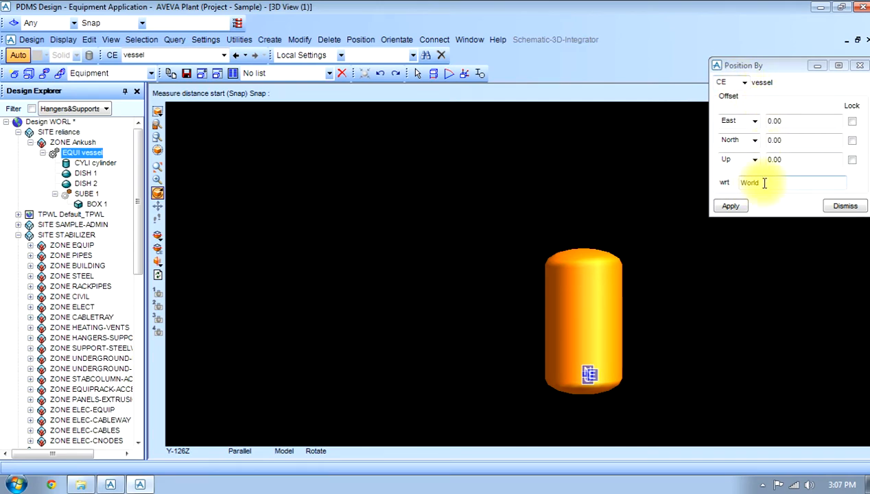
pyautogui.moveTo(764, 183); pyautogui.dragTo(729, 190)
pyautogui.scroll(-2, 615, 335)
pyautogui.scroll(3, 626, 344)
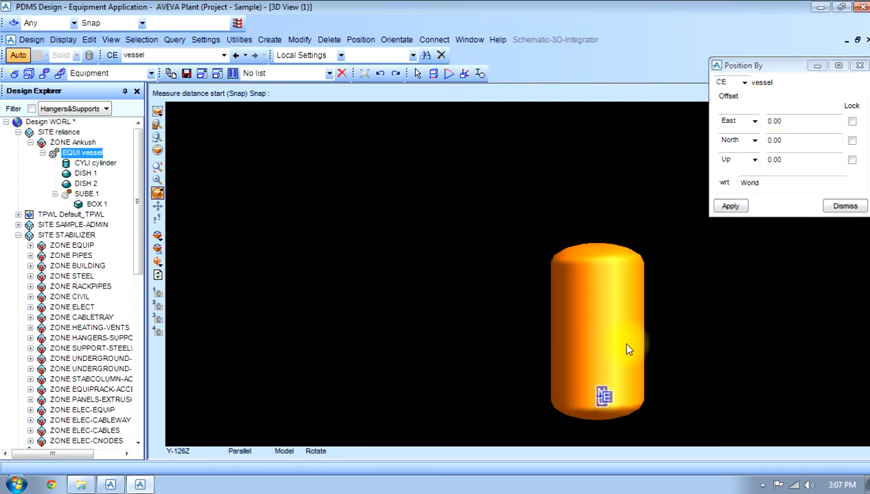
pyautogui.scroll(1, 694, 374)
pyautogui.scroll(-2, 693, 377)
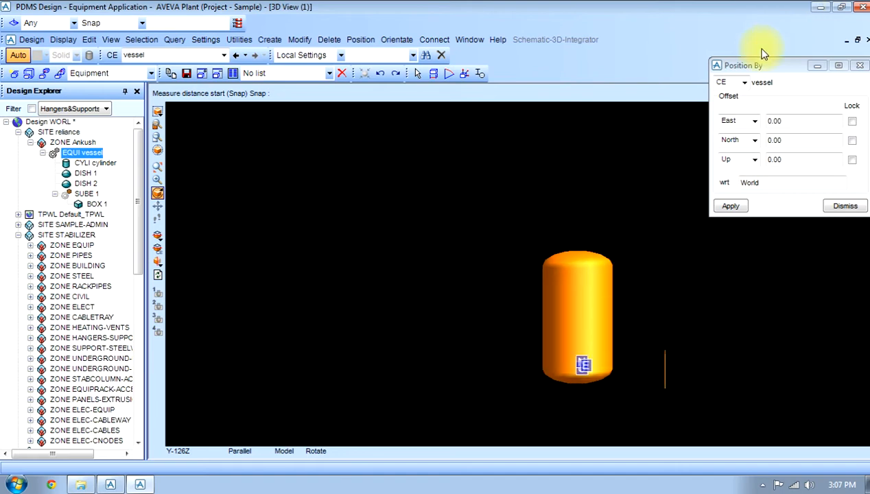
pyautogui.click(742, 84)
pyautogui.click(745, 92)
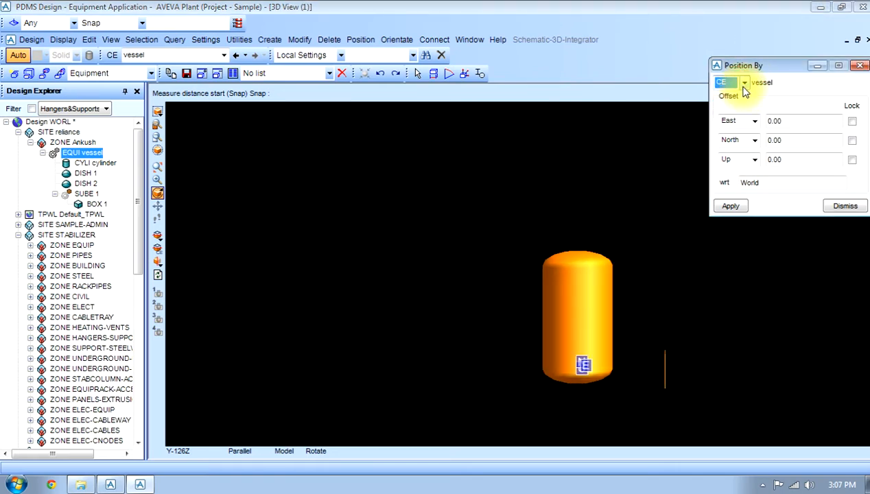
pyautogui.click(743, 83)
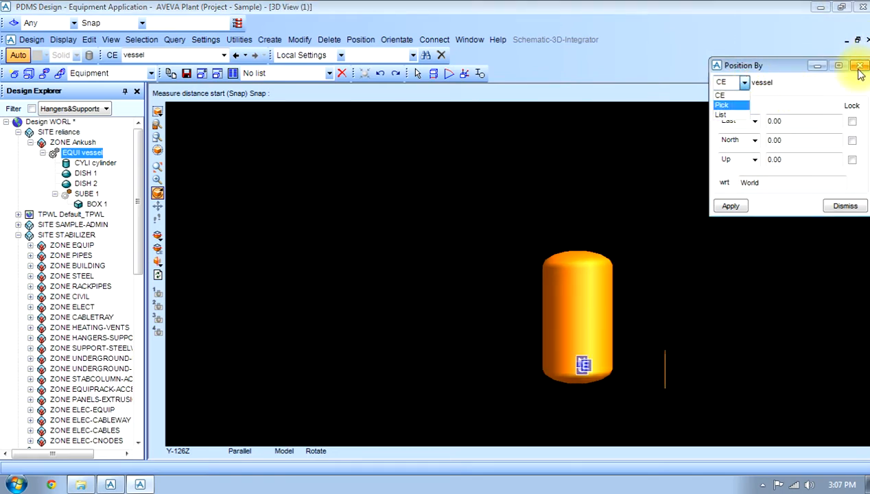
# Step: Make DISH 1 of the vessel the current element and check its explicit position without changing it
pyautogui.click(81, 173)
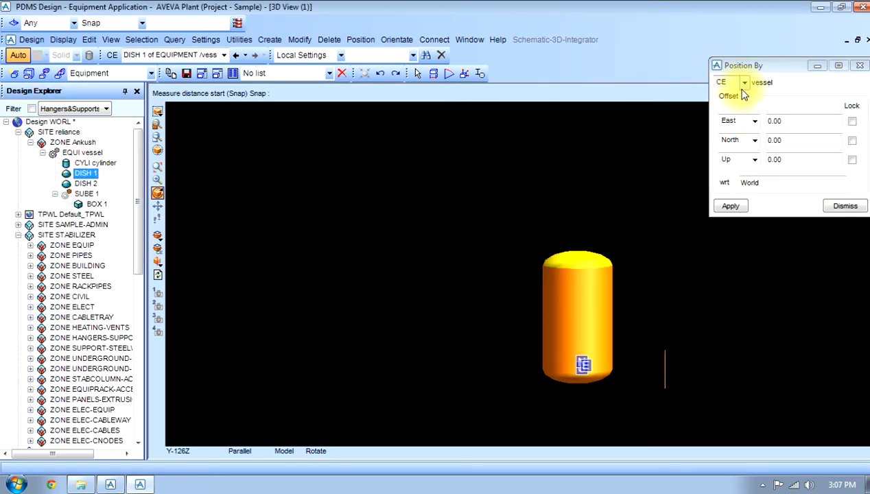
pyautogui.click(844, 207)
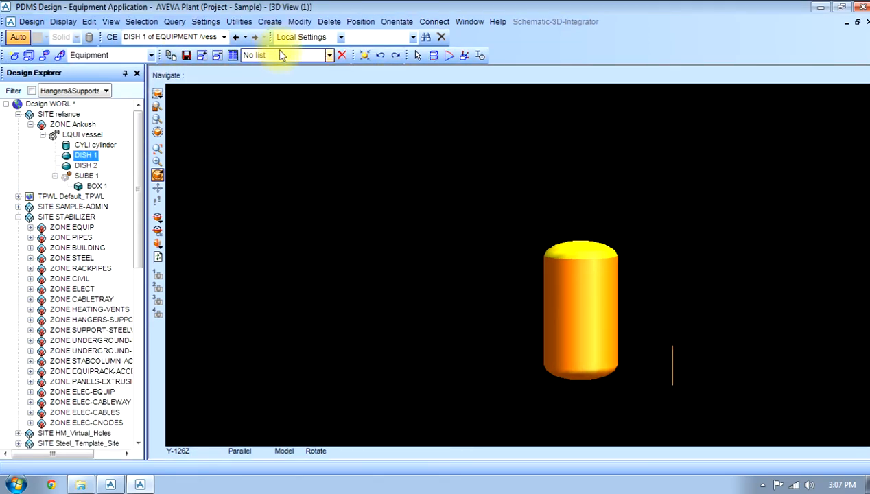
pyautogui.click(361, 21)
pyautogui.click(381, 33)
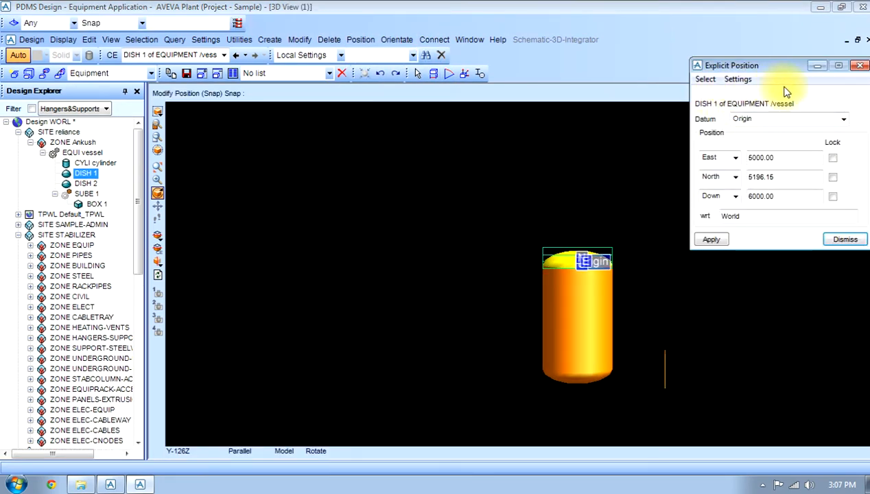
pyautogui.click(852, 68)
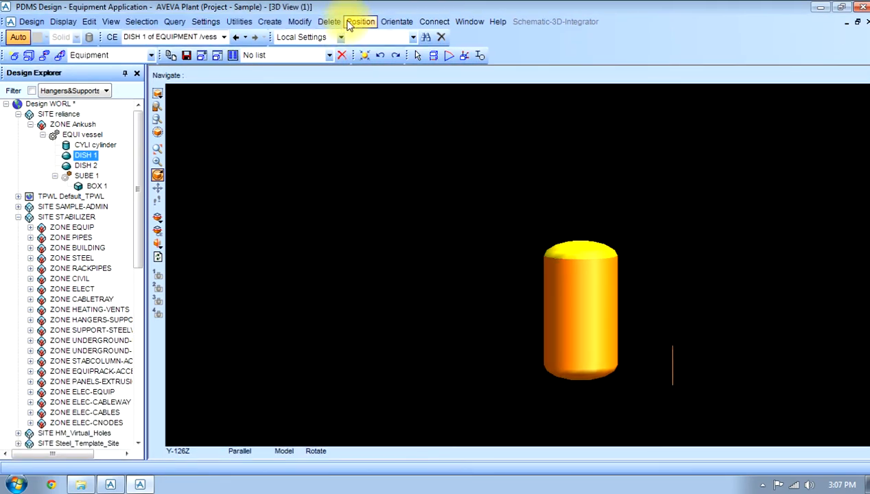
# Step: Move DISH 1 relatively by a North offset of 5000 with respect to cylinder and close the Position By form
pyautogui.click(360, 21)
pyautogui.click(389, 51)
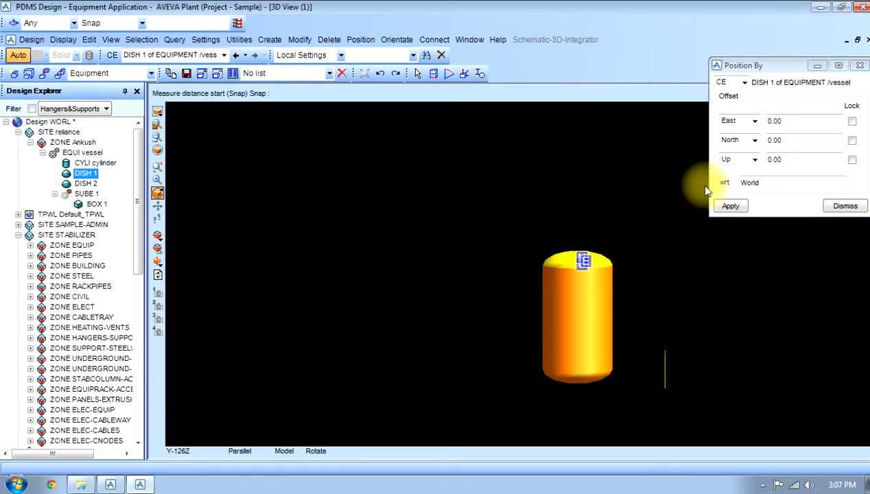
pyautogui.click(771, 182)
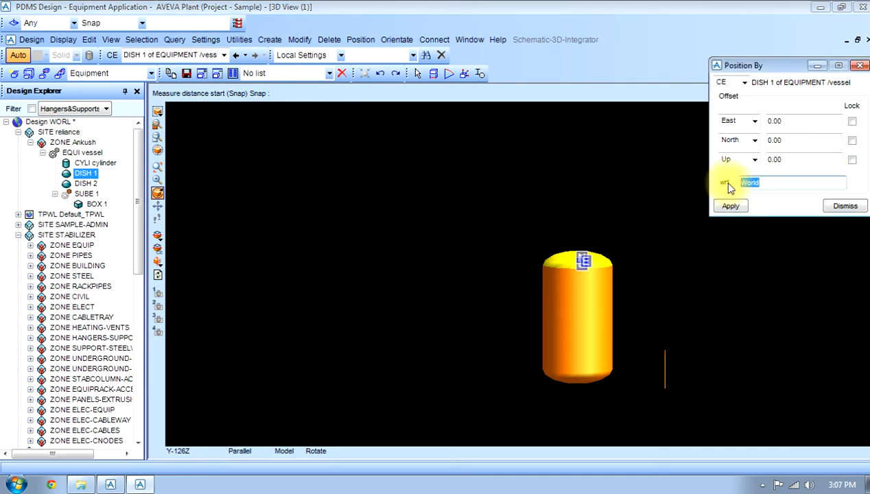
pyautogui.write('C')
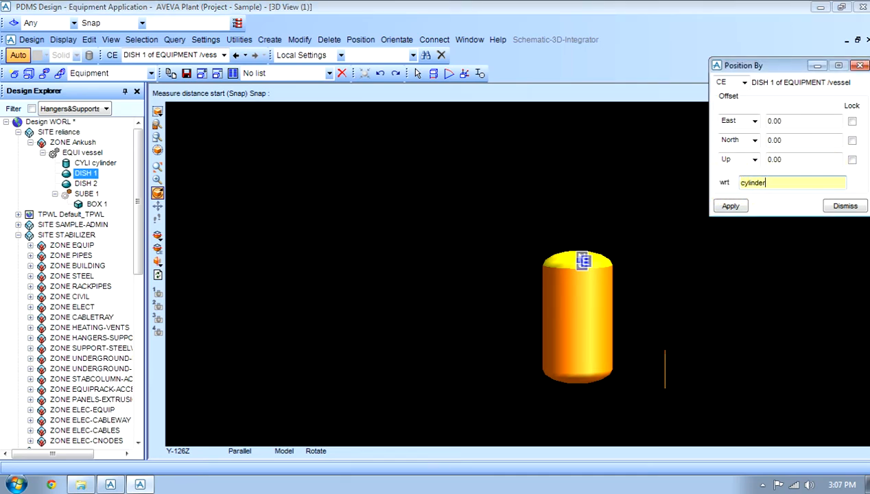
pyautogui.click(788, 141)
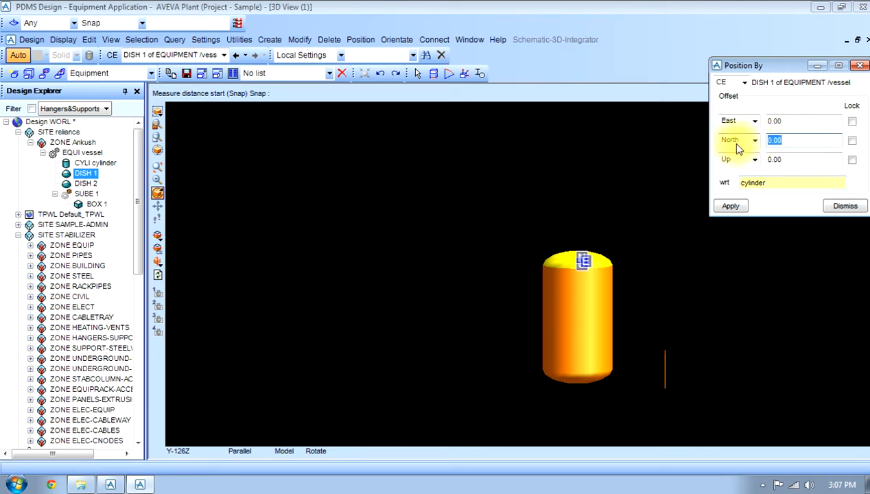
pyautogui.write('5000')
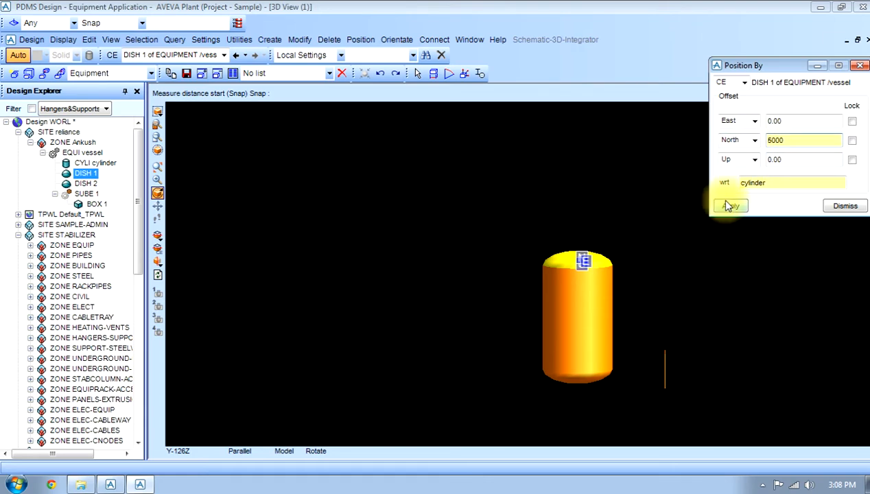
pyautogui.click(729, 207)
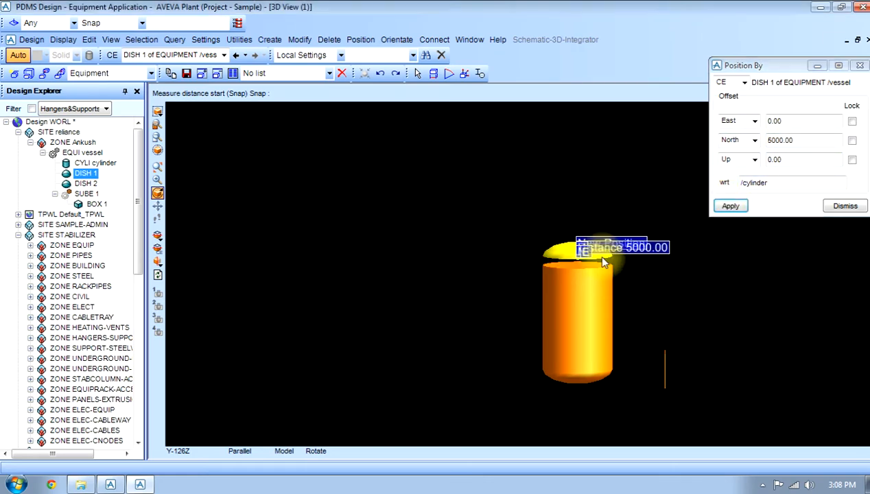
pyautogui.moveTo(563, 255); pyautogui.dragTo(576, 289, button='middle')
pyautogui.scroll(3, 577, 294)
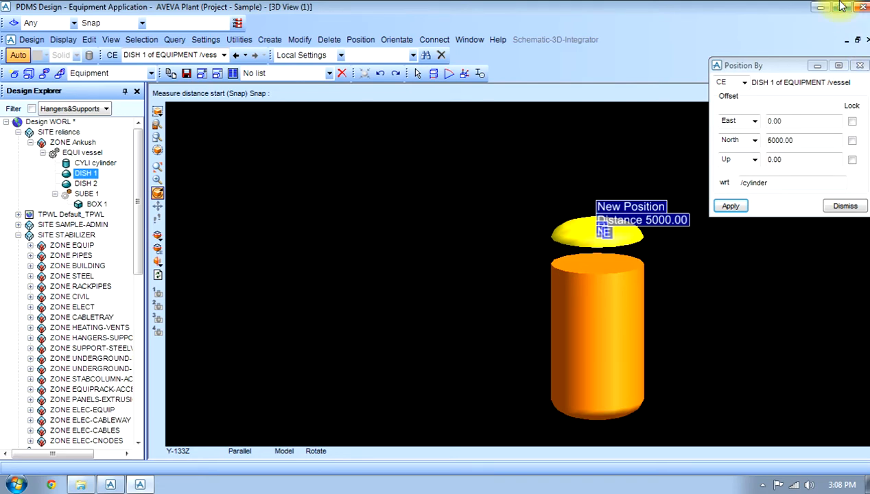
pyautogui.click(860, 66)
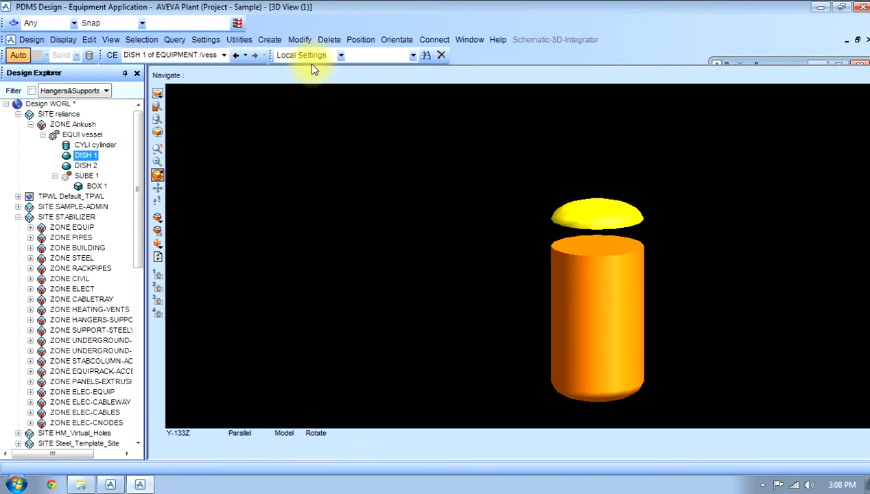
# Step: Open explicit positioning for DISH 1 and set its datum to Ppoint - 1
pyautogui.click(360, 39)
pyautogui.click(384, 53)
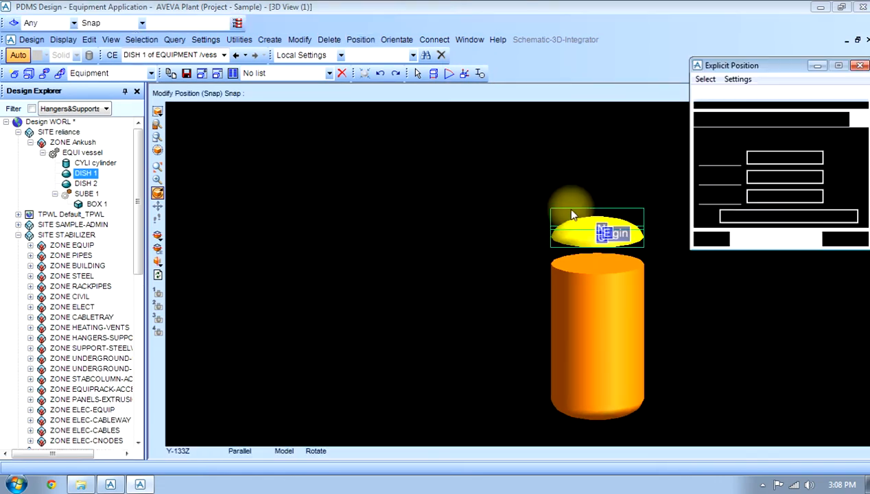
pyautogui.click(830, 119)
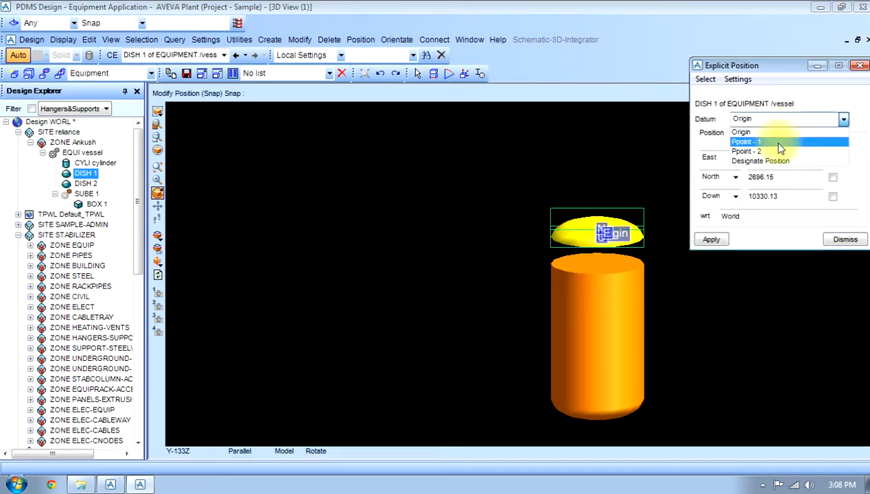
pyautogui.click(777, 141)
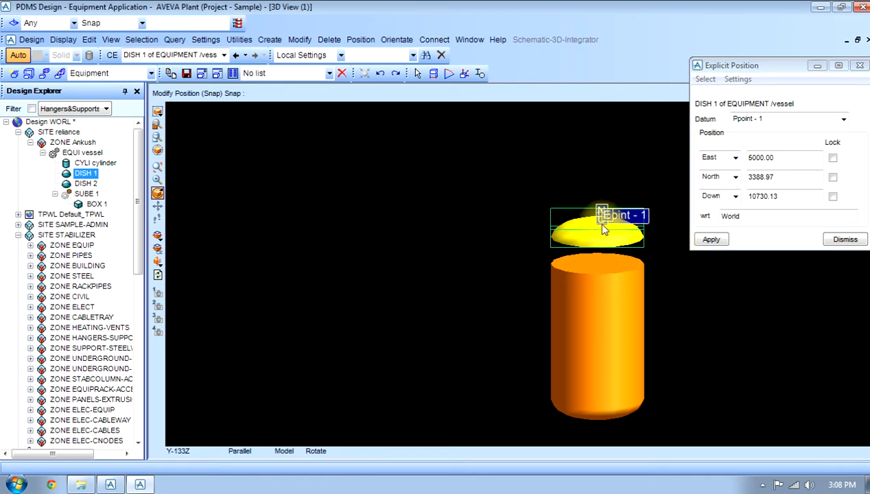
# Step: Snap Ppoint - 1 of DISH 1 onto the upper end of cylinder and apply the explicit position
pyautogui.moveTo(602, 224)
pyautogui.mouseDown(button='middle')
pyautogui.moveTo(602, 233)
pyautogui.moveTo(603, 219)
pyautogui.mouseUp(button='middle')
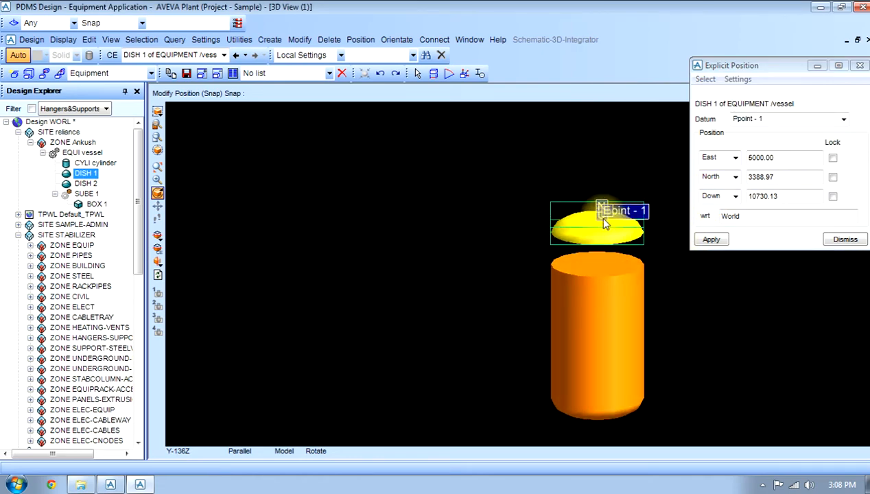
pyautogui.click(605, 290)
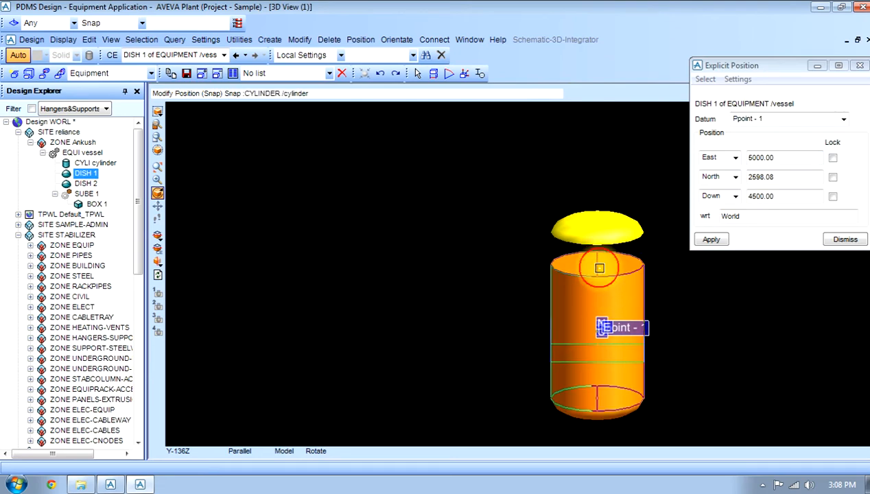
pyautogui.click(711, 239)
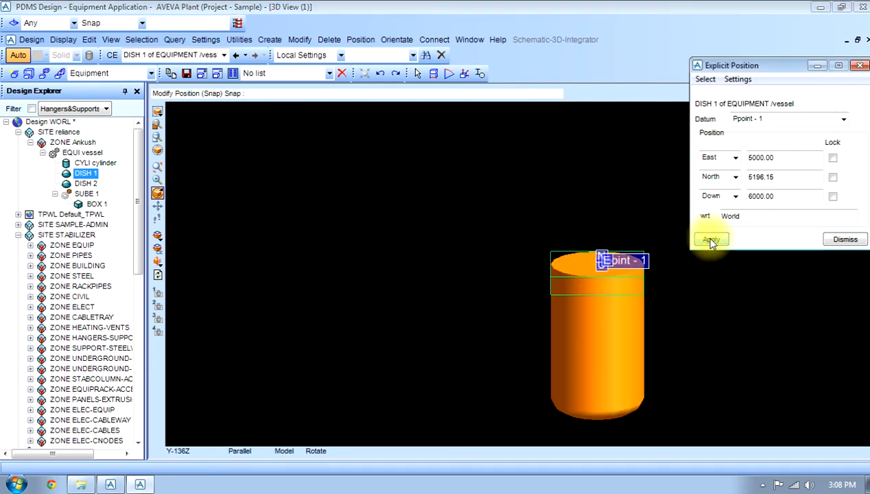
pyautogui.scroll(3, 566, 278)
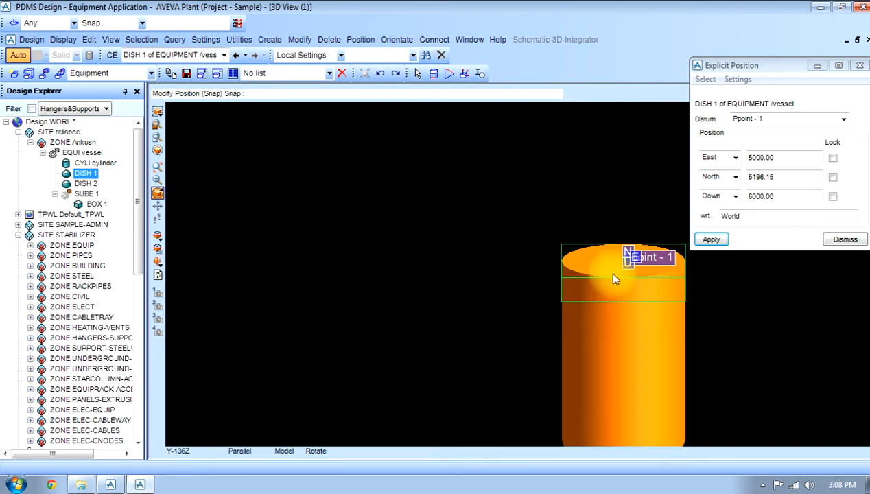
pyautogui.moveTo(626, 265); pyautogui.dragTo(674, 310, button='middle')
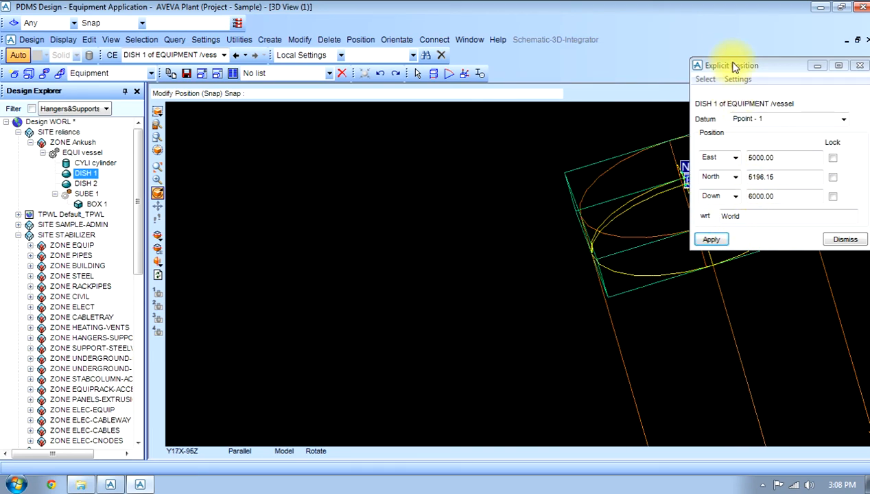
# Step: Try to snap DISH 1 to cylinder again with Ppoint - 1 as datum, then close the Explicit Position form
pyautogui.moveTo(734, 65); pyautogui.dragTo(328, 61)
pyautogui.click(341, 114)
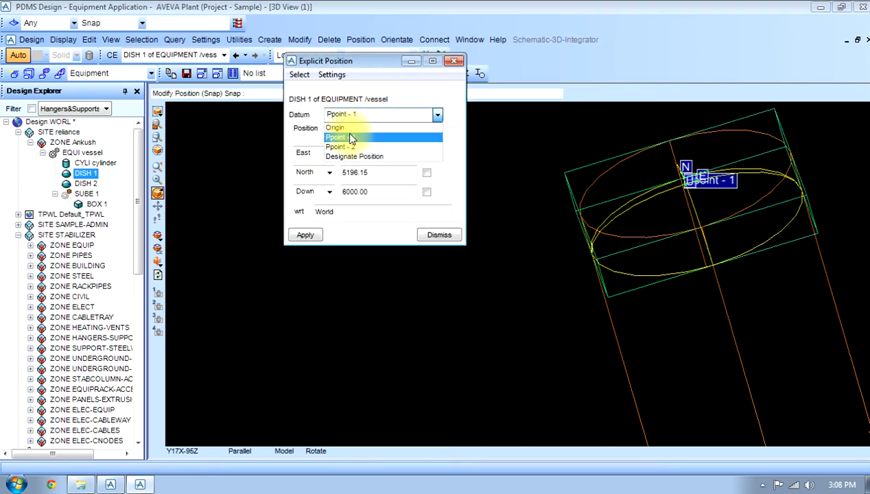
pyautogui.click(351, 137)
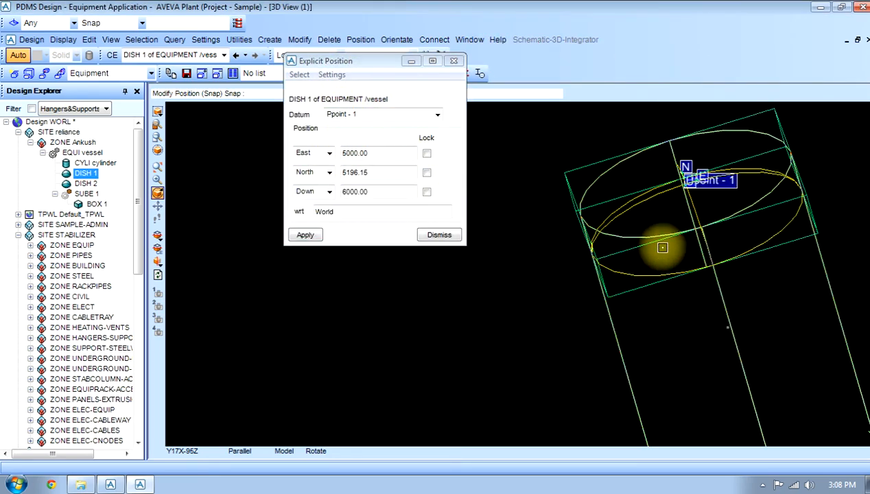
pyautogui.click(694, 220)
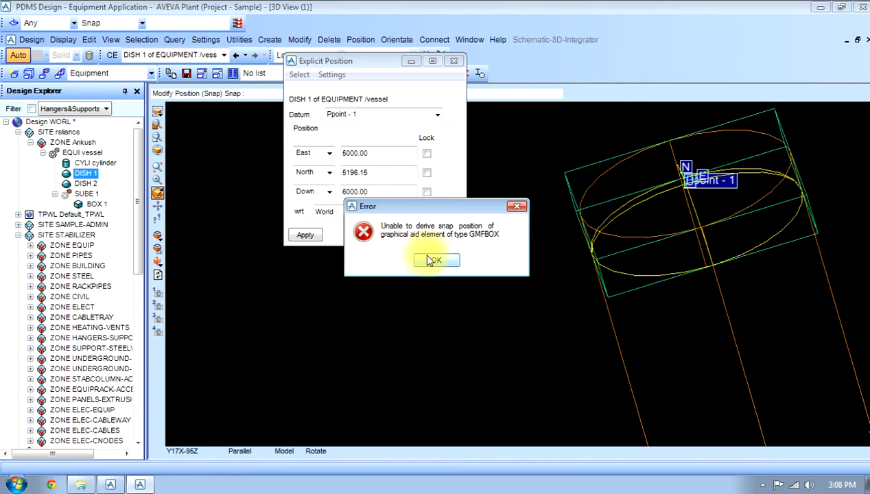
pyautogui.click(431, 260)
pyautogui.moveTo(521, 282); pyautogui.dragTo(559, 353, button='middle')
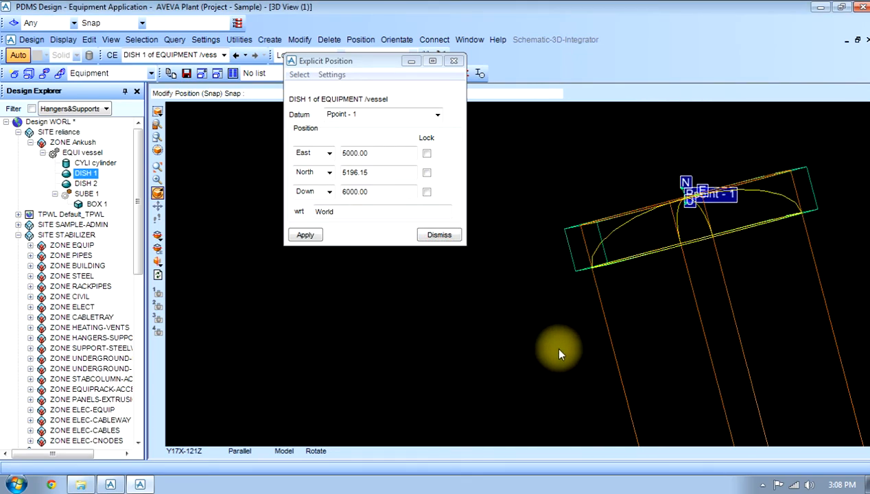
pyautogui.click(446, 234)
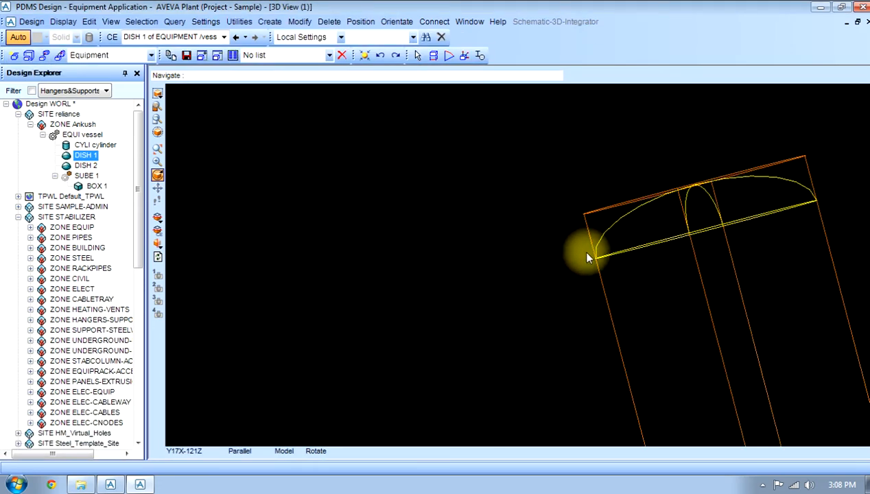
# Step: Undo the last positioning changes
pyautogui.click(90, 22)
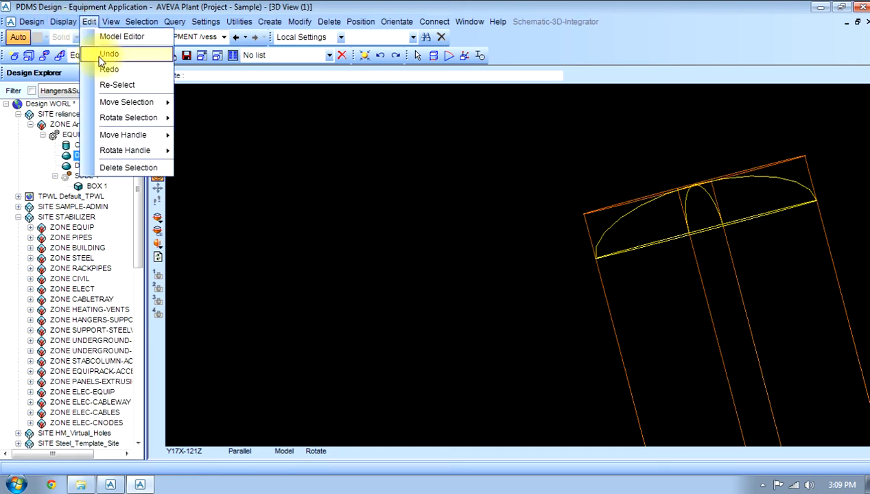
pyautogui.click(101, 62)
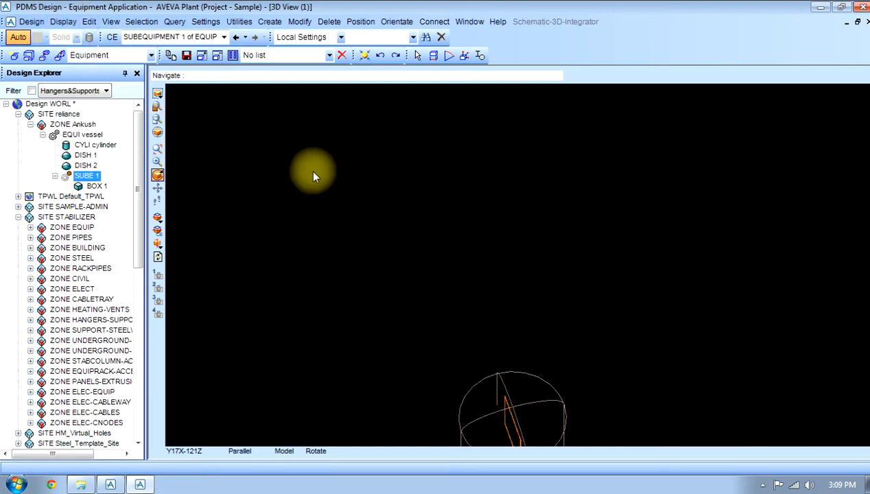
pyautogui.rightClick(357, 171)
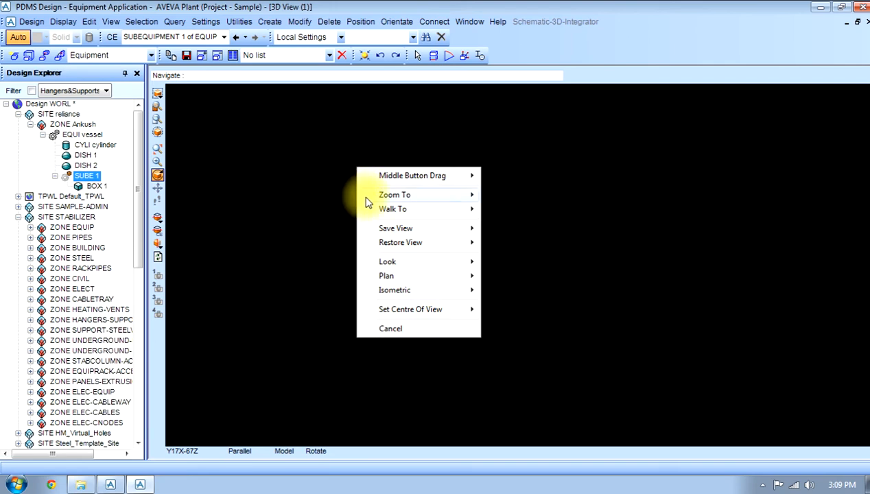
pyautogui.click(290, 177)
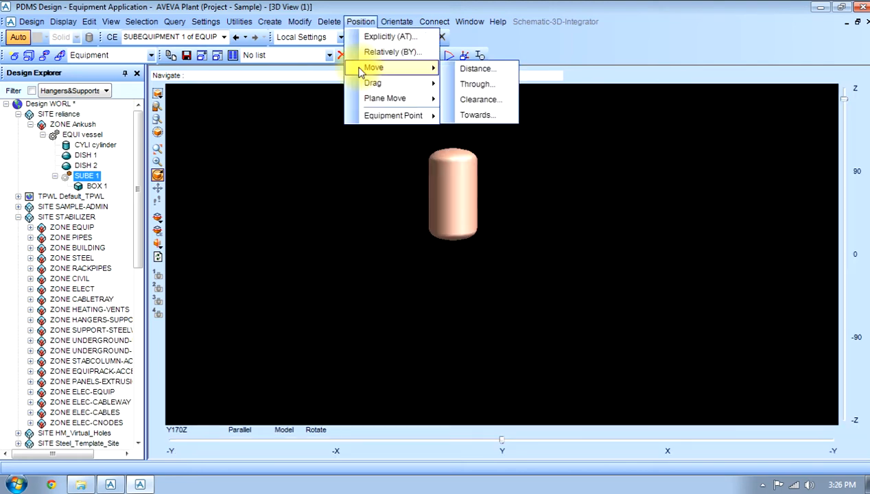
# Step: Move SUBE 1 of the vessel by a distance of 1000 in direction N
pyautogui.moveTo(375, 83)
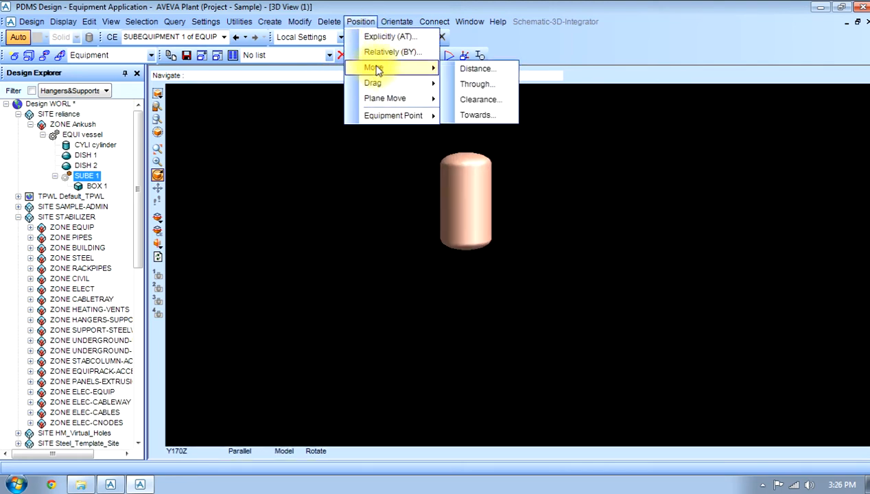
pyautogui.click(479, 70)
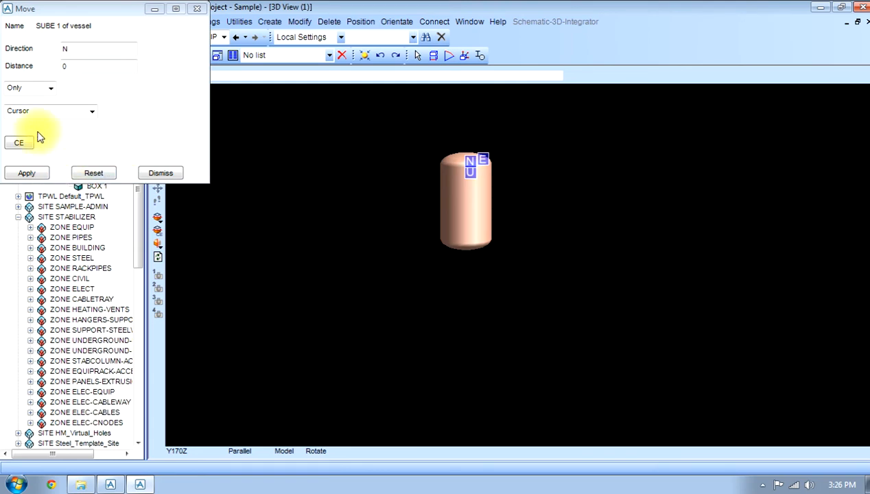
pyautogui.doubleClick(65, 65)
pyautogui.write('1000')
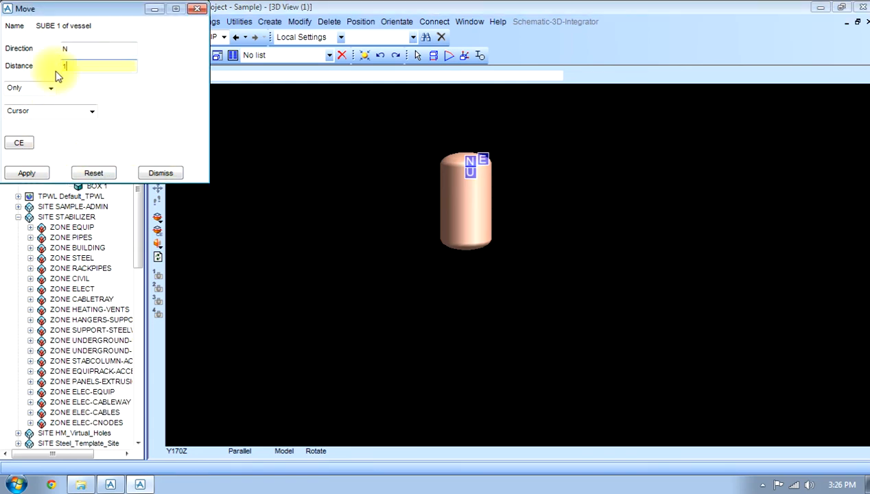
pyautogui.click(27, 172)
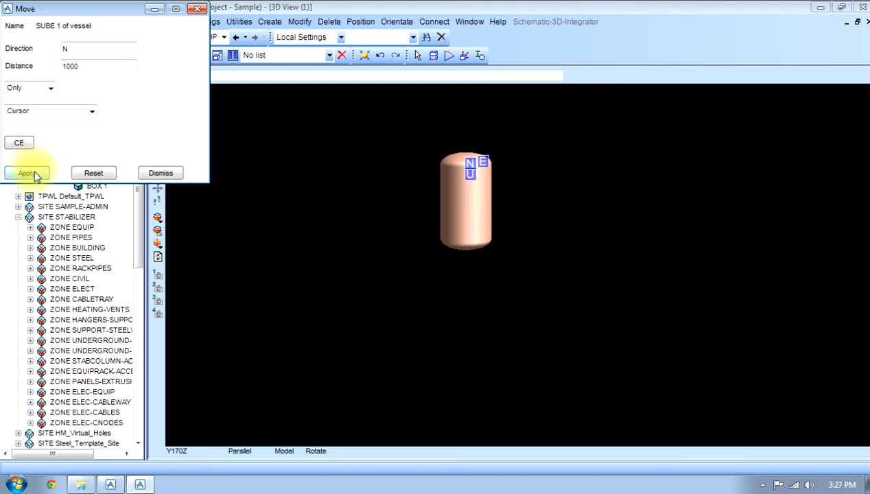
pyautogui.click(761, 485)
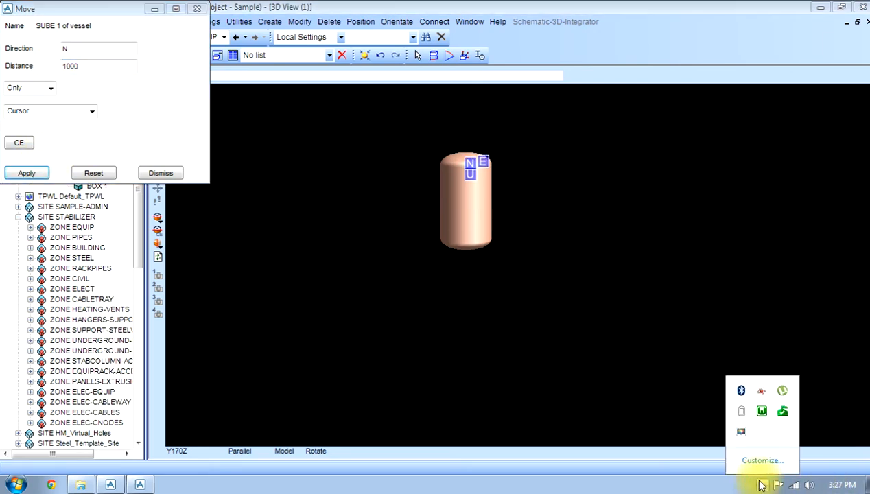
pyautogui.click(739, 430)
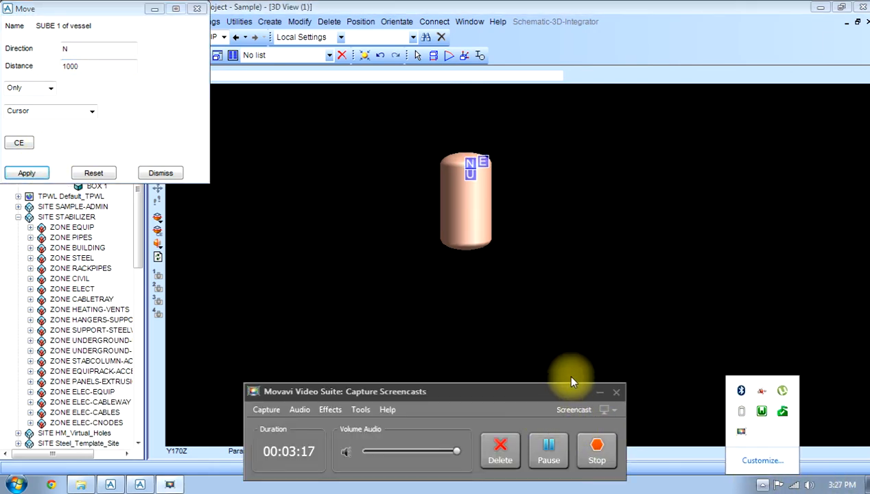
pyautogui.click(584, 356)
pyautogui.click(598, 393)
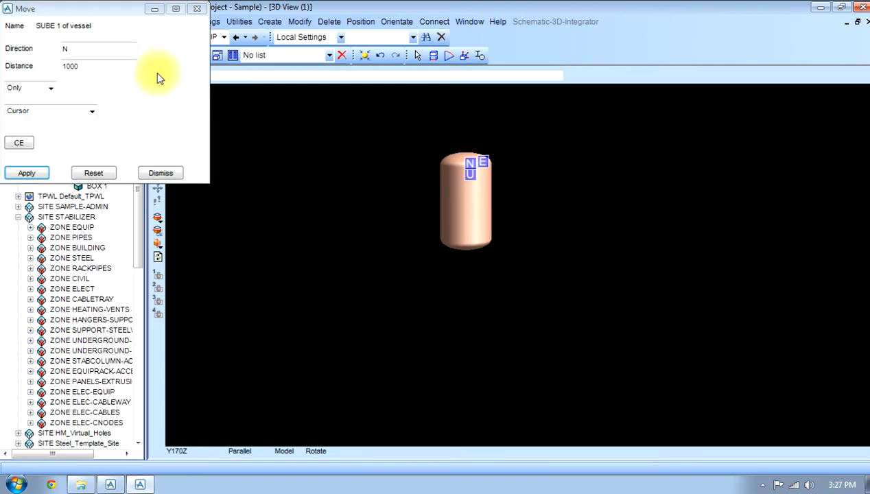
# Step: Close the Move form and position the vessel by its equipment point, PPoint 2 of cylinder, at East 2000
pyautogui.click(196, 9)
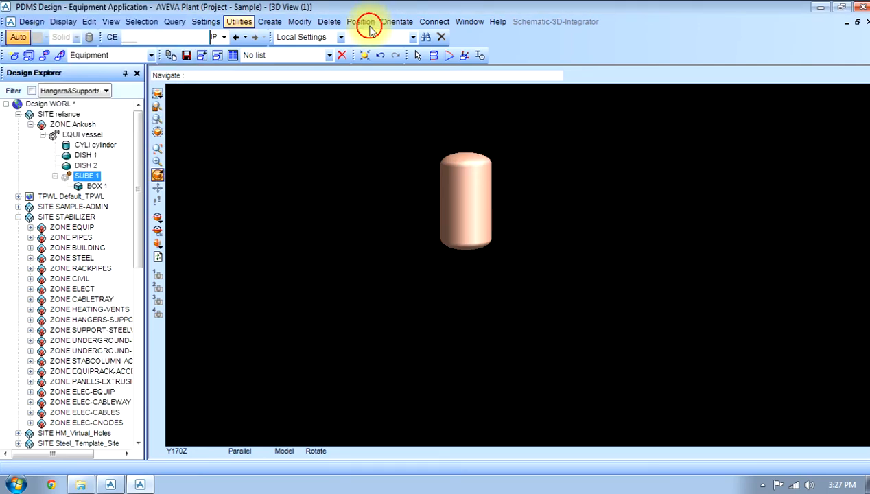
pyautogui.click(368, 25)
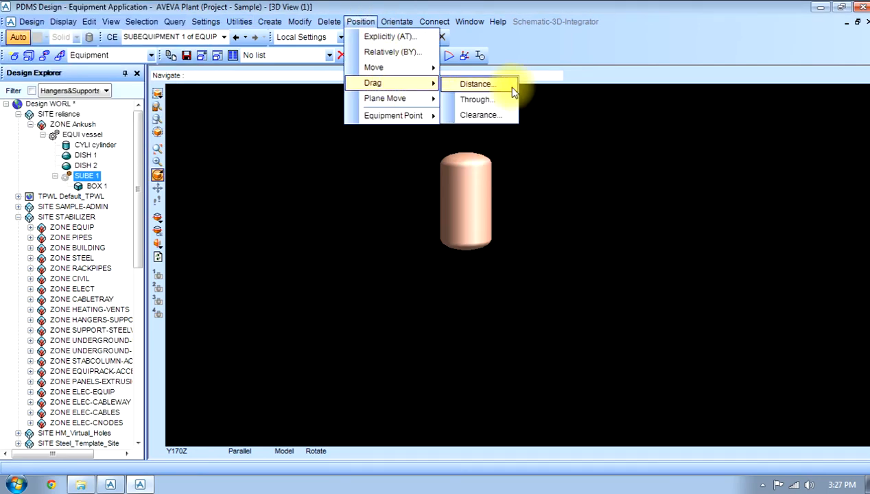
pyautogui.moveTo(394, 118)
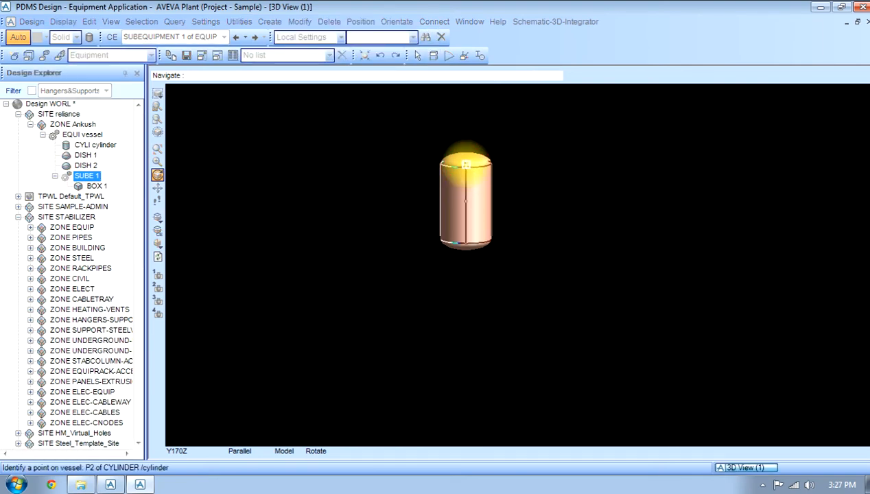
pyautogui.click(467, 168)
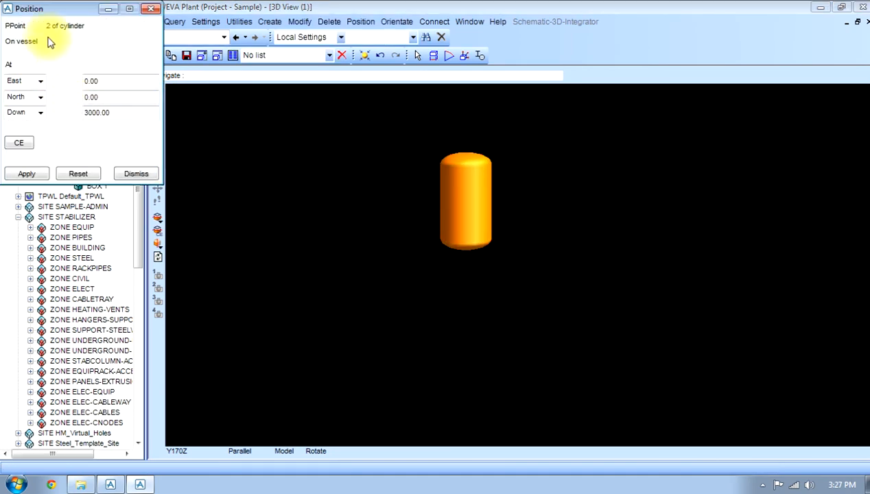
pyautogui.doubleClick(88, 79)
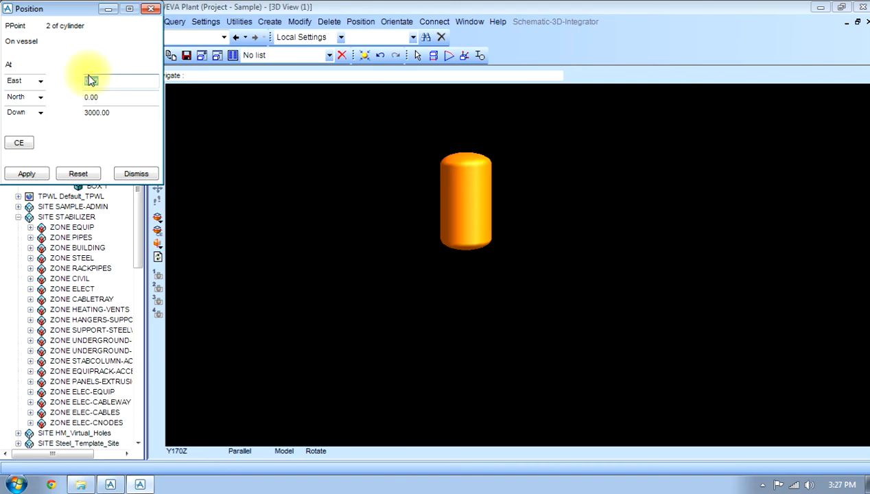
pyautogui.write('2000')
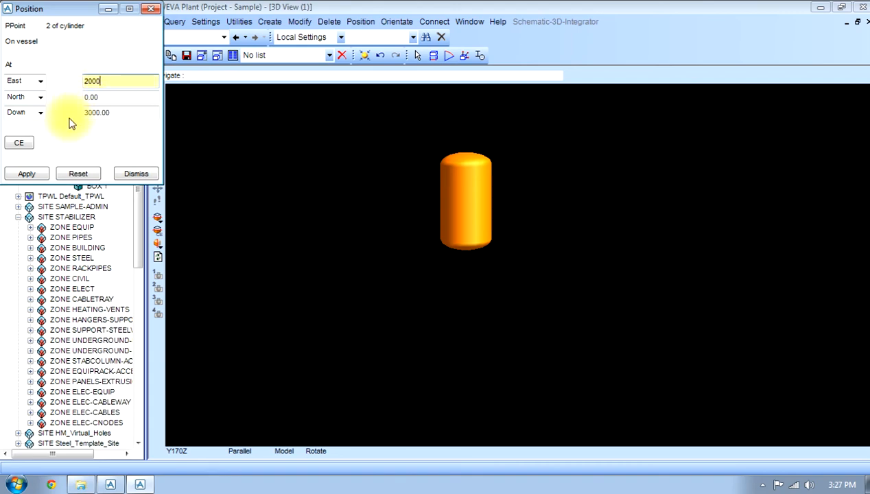
pyautogui.click(29, 172)
pyautogui.click(135, 174)
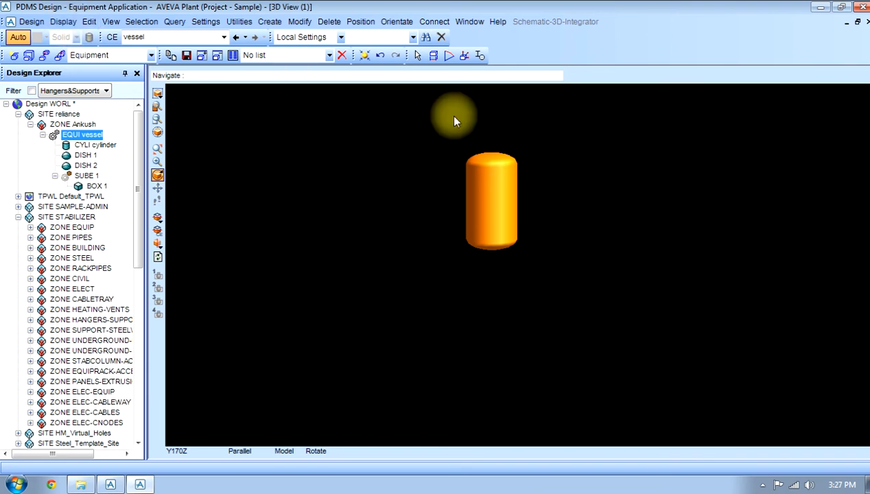
# Step: Open the command line and move the vessel relatively with the command BY S2000
pyautogui.click(63, 21)
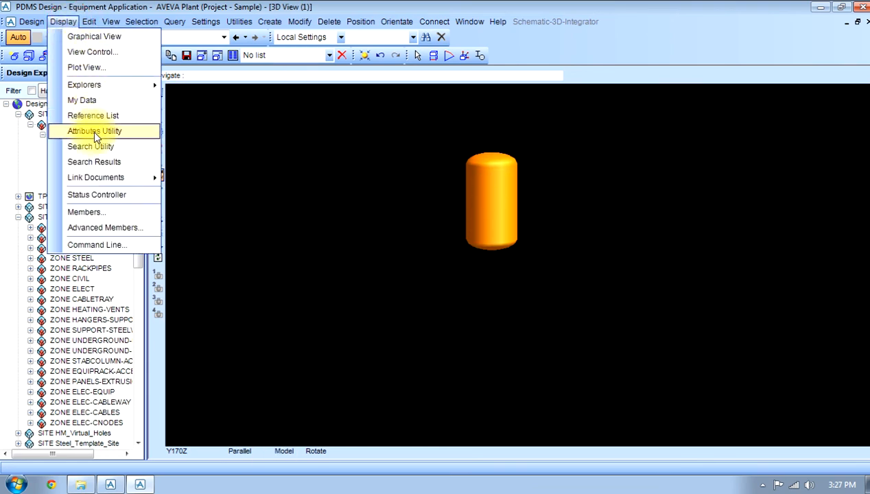
pyautogui.moveTo(148, 92)
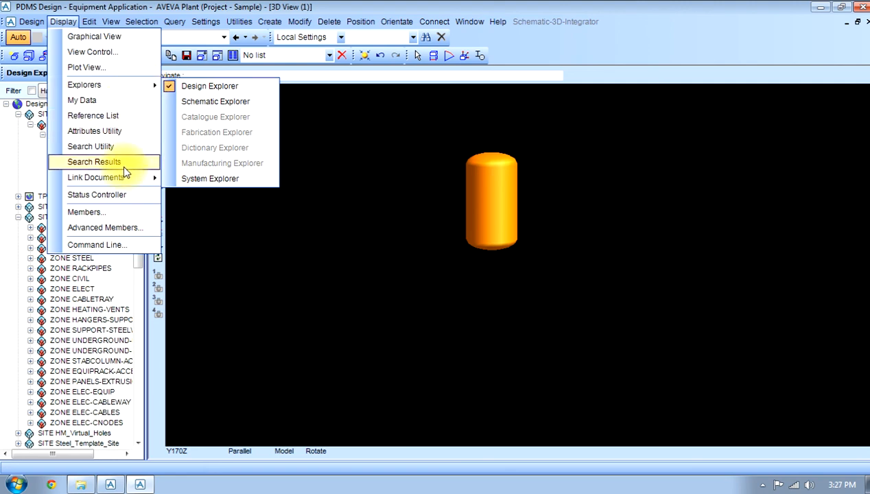
pyautogui.click(121, 247)
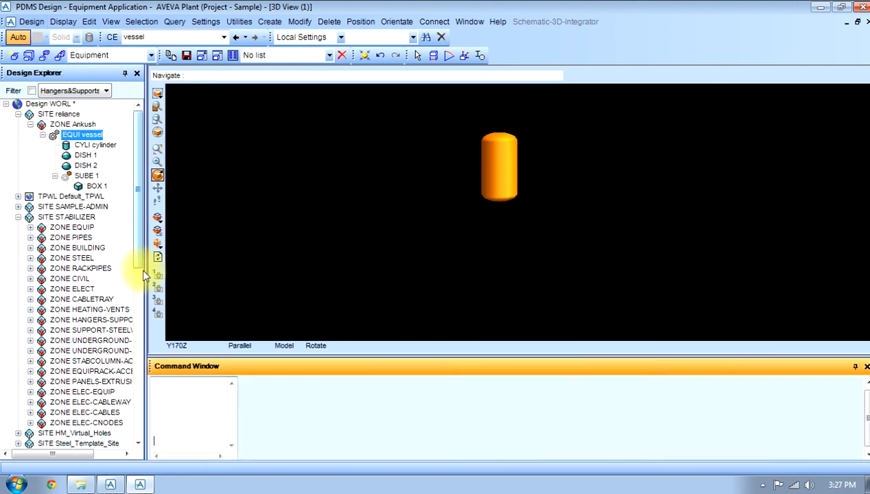
pyautogui.click(200, 392)
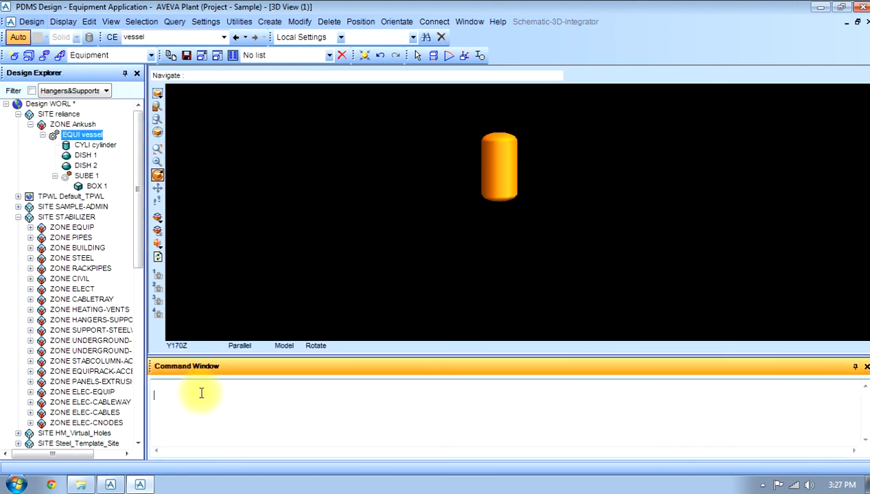
pyautogui.write('BY S2000')
pyautogui.press('Return')
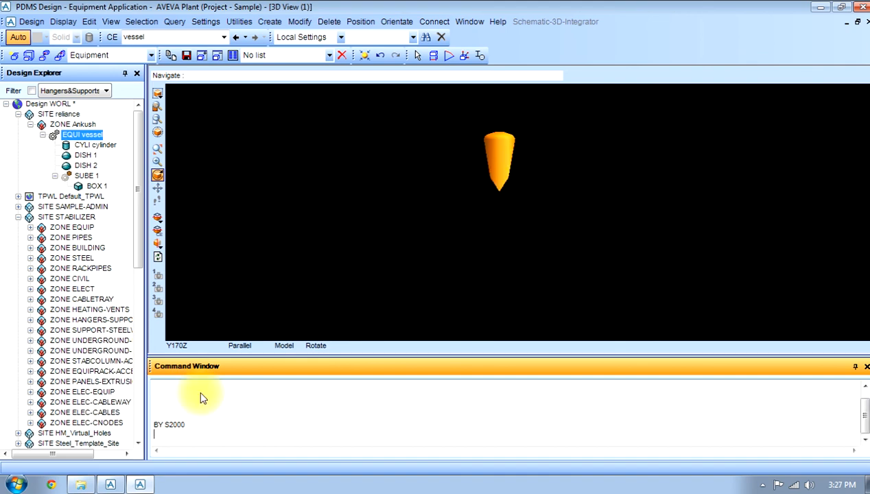
pyautogui.rightClick(317, 246)
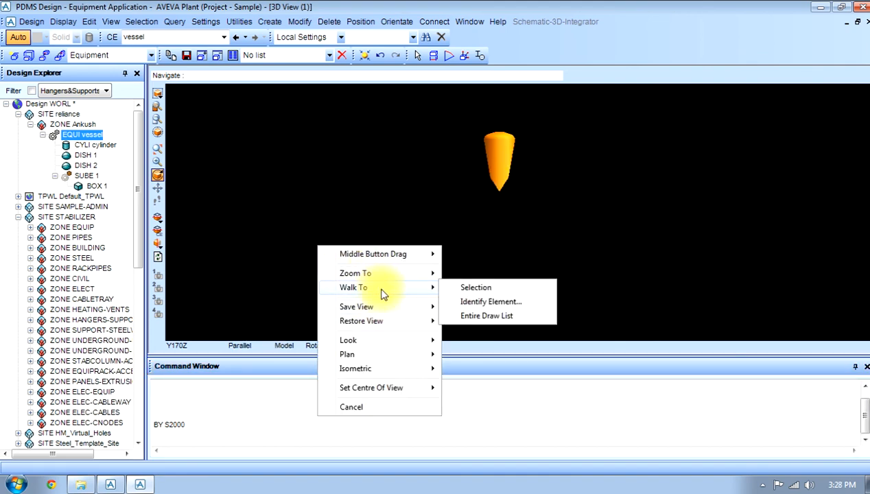
pyautogui.click(396, 279)
pyautogui.click(454, 298)
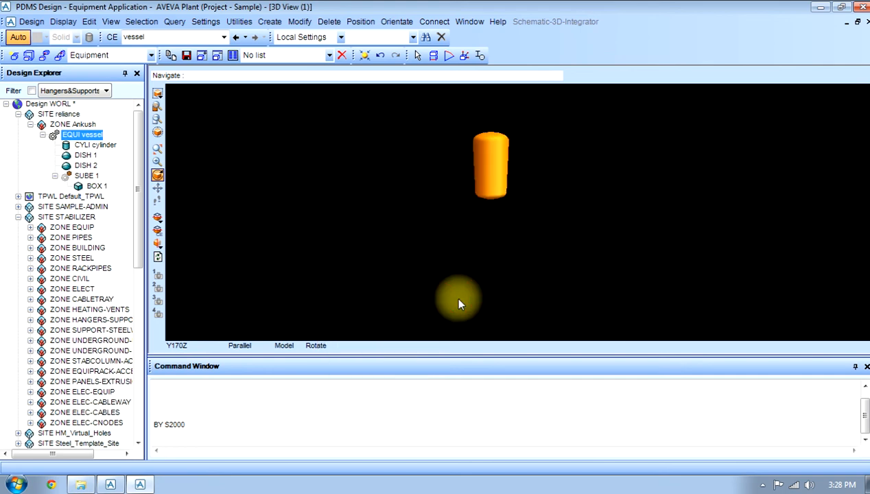
pyautogui.moveTo(451, 269); pyautogui.dragTo(441, 146, button='middle')
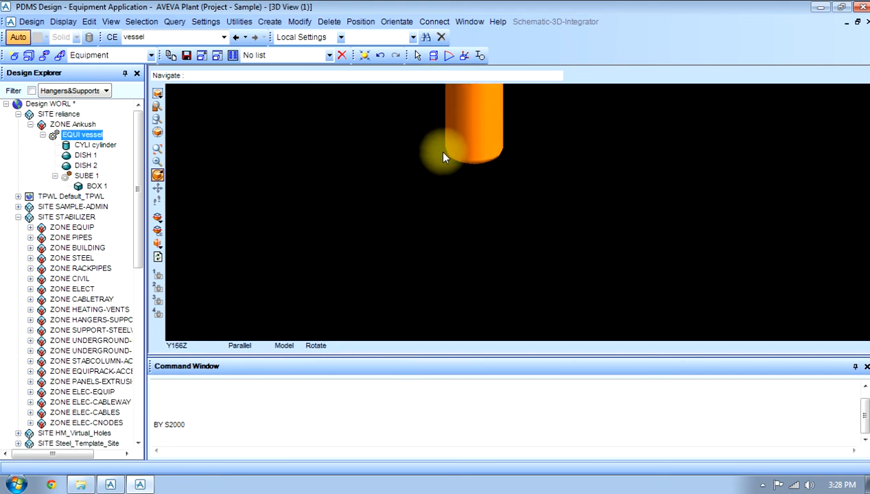